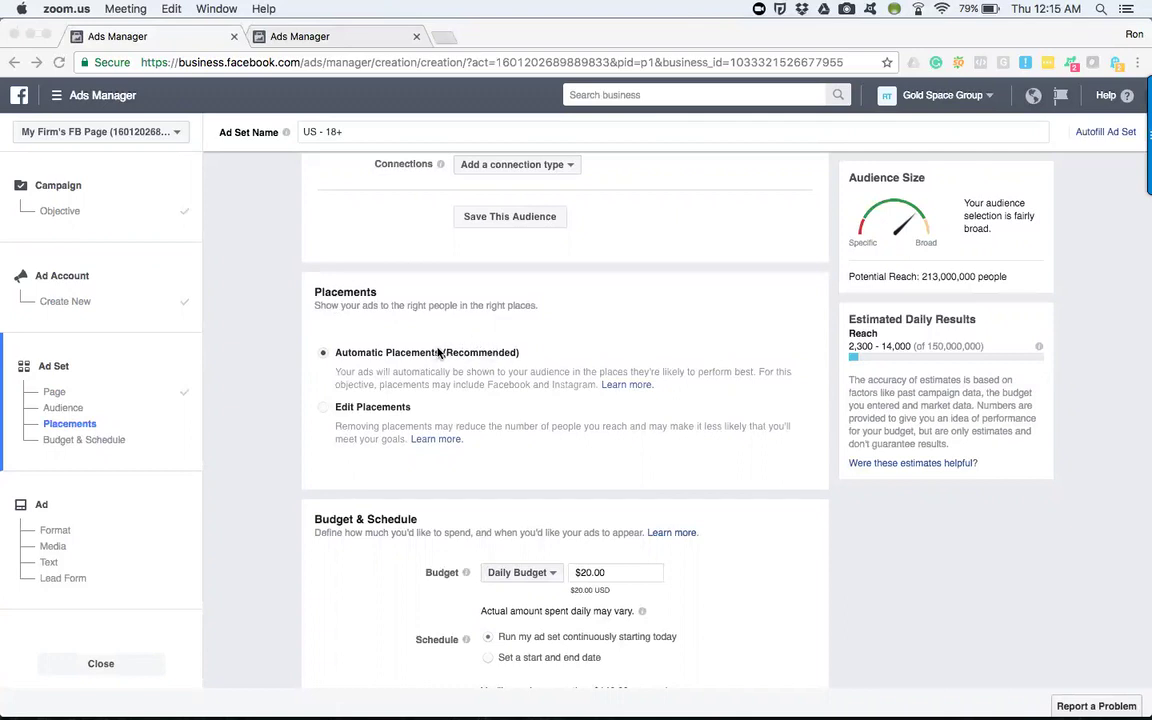
Switch the ad set to Edit Placements and review the Feeds and Instagram placement cards
left_click(320, 411)
left_click(325, 413)
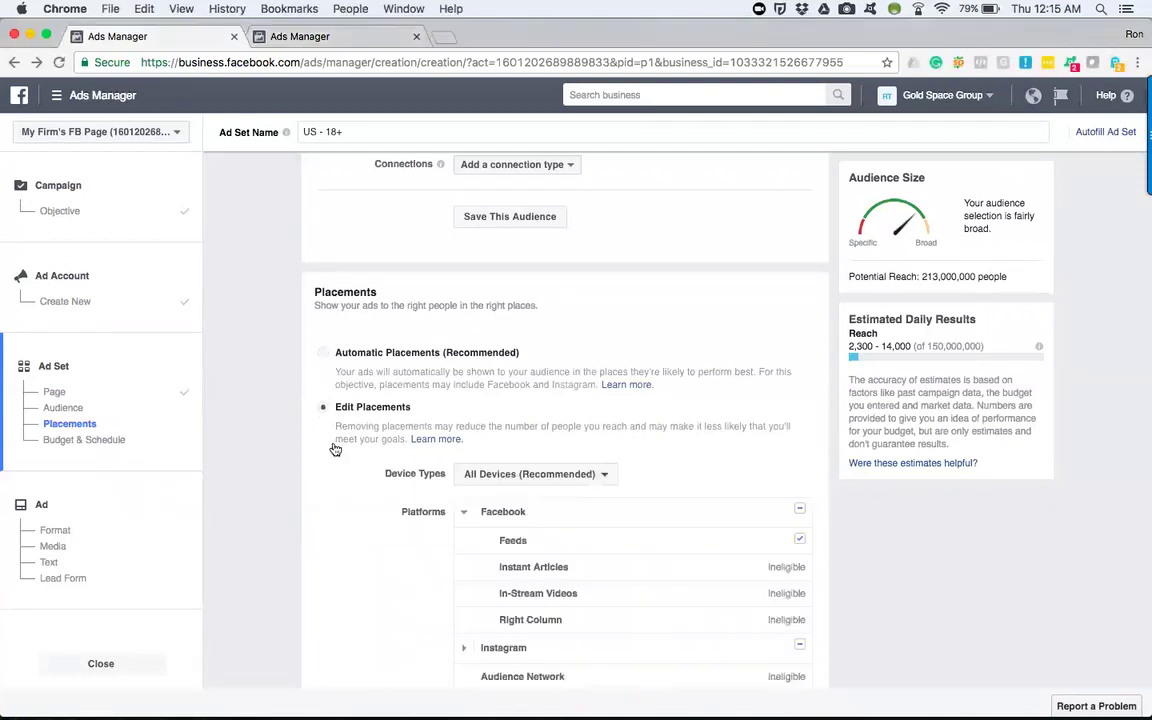
scroll(331, 447, "down", 3)
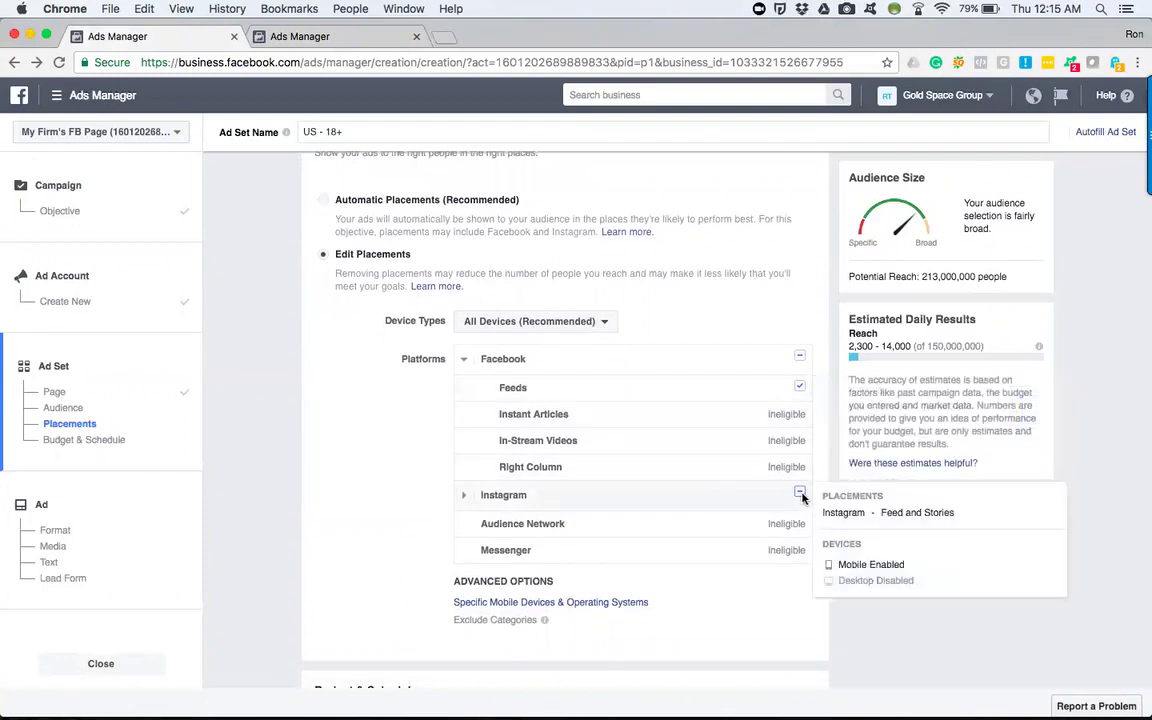
mouse_move(721, 402)
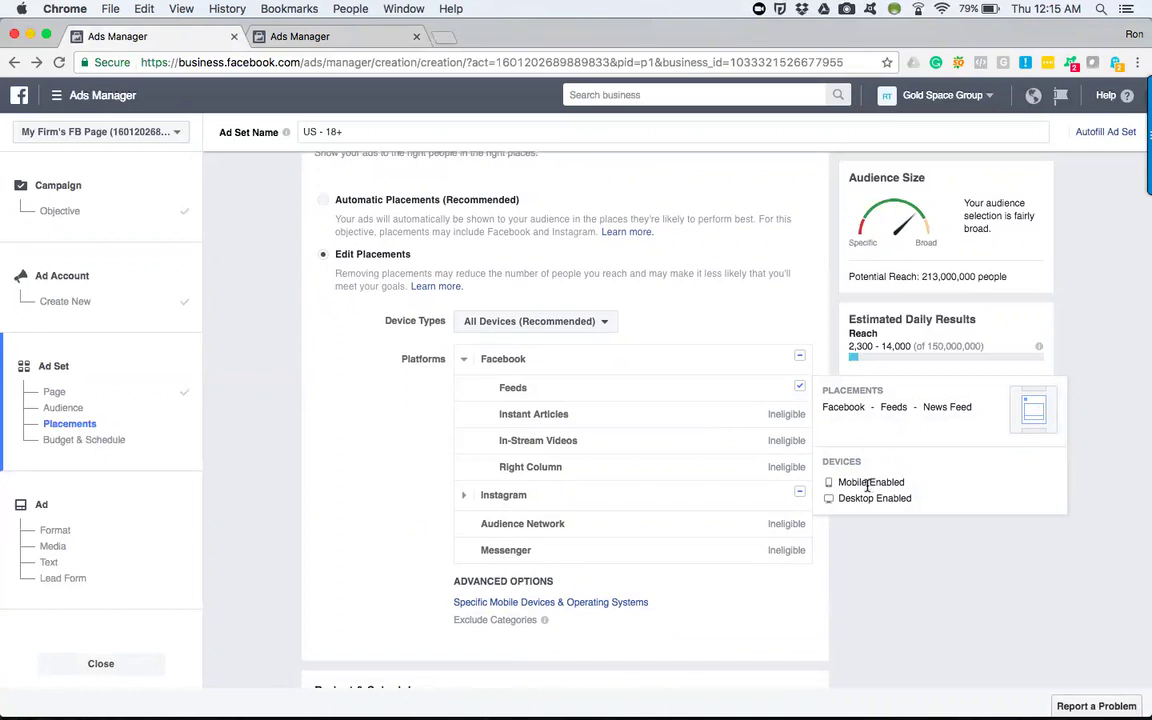
mouse_move(607, 504)
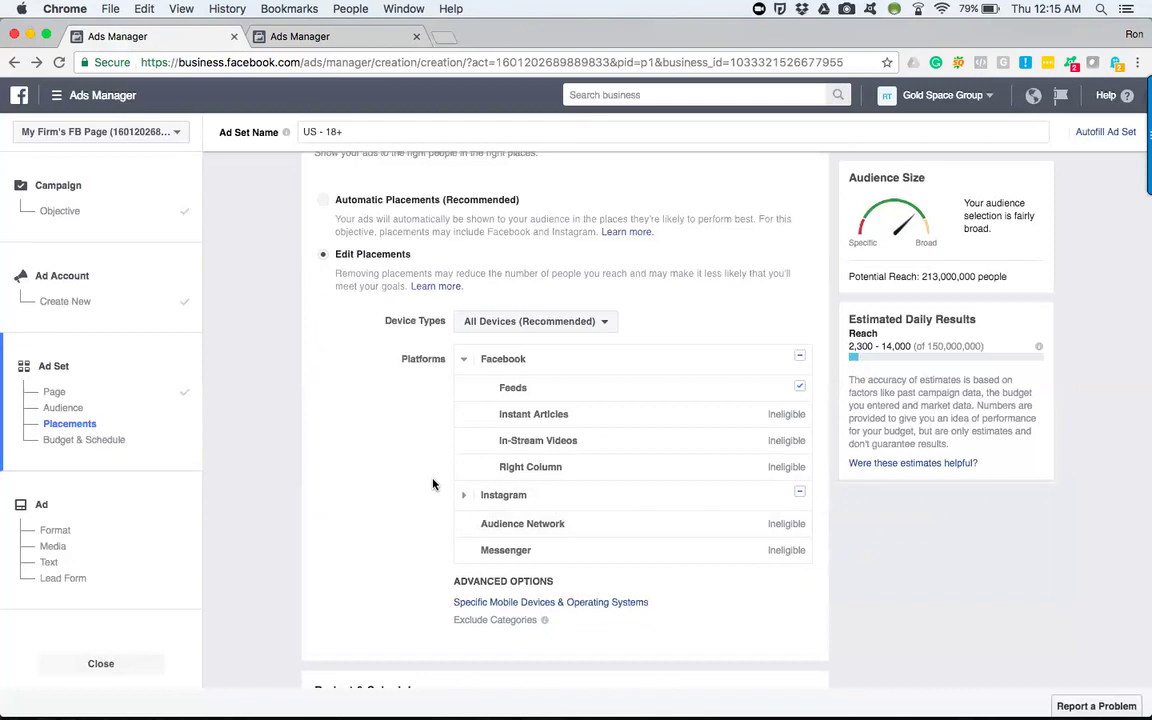
mouse_move(799, 510)
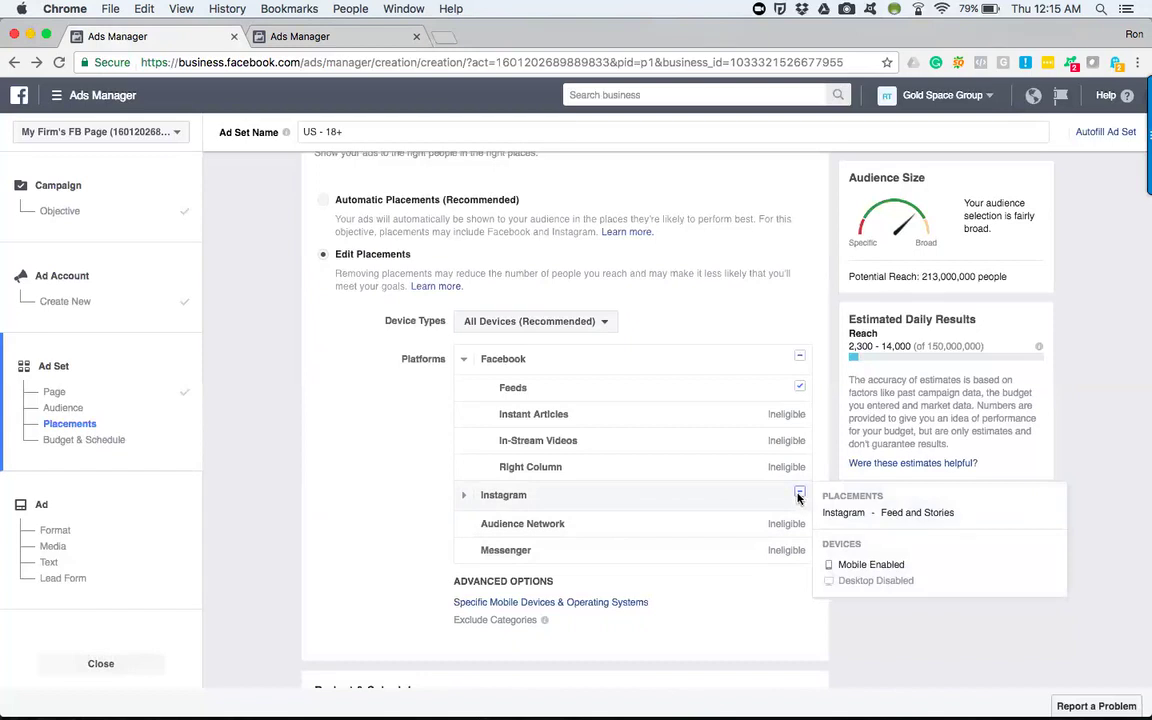
Uncheck Instagram so only Facebook Feeds remains, reducing potential reach to 196,000,000
mouse_move(785, 396)
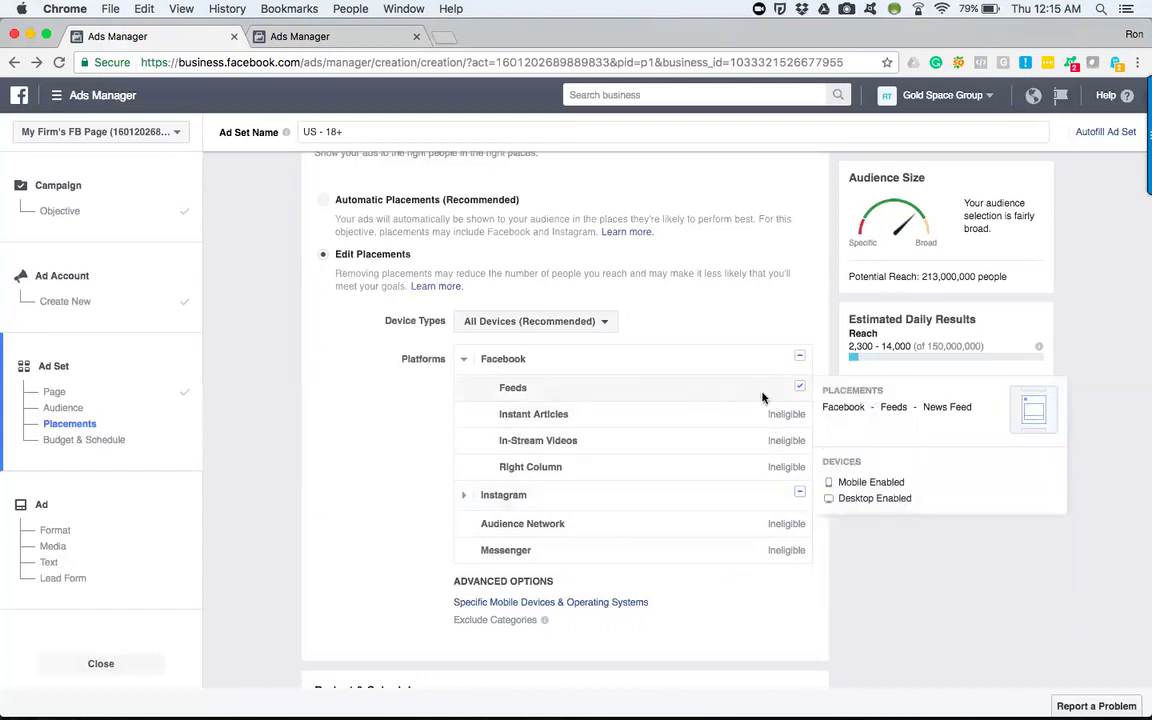
left_click(799, 491)
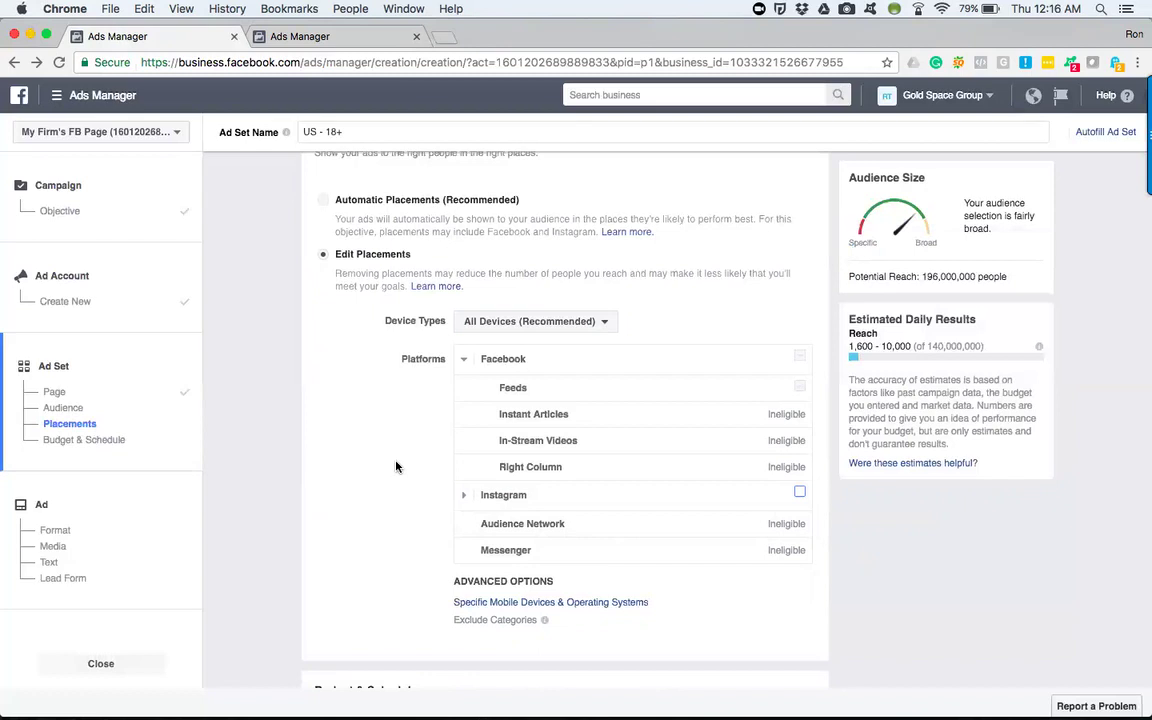
scroll(396, 466, "down", 1)
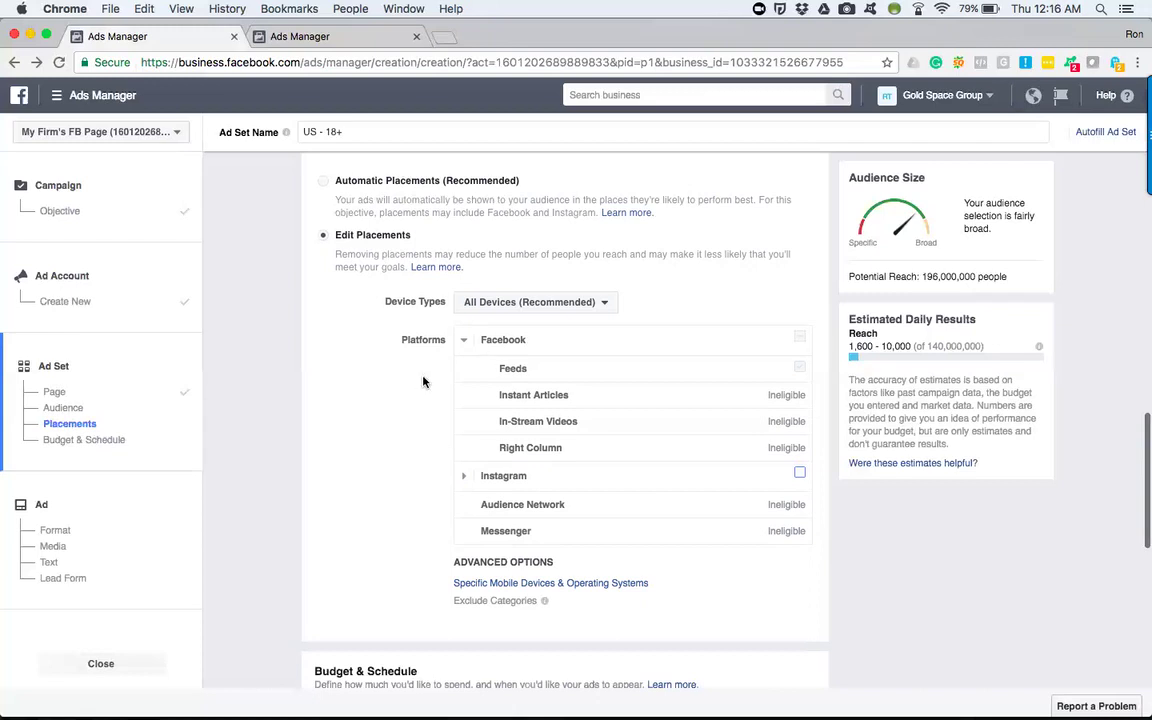
Set Device Types to Desktop Only, after briefly choosing Mobile Only, for 83,000,000 reach
left_click(591, 312)
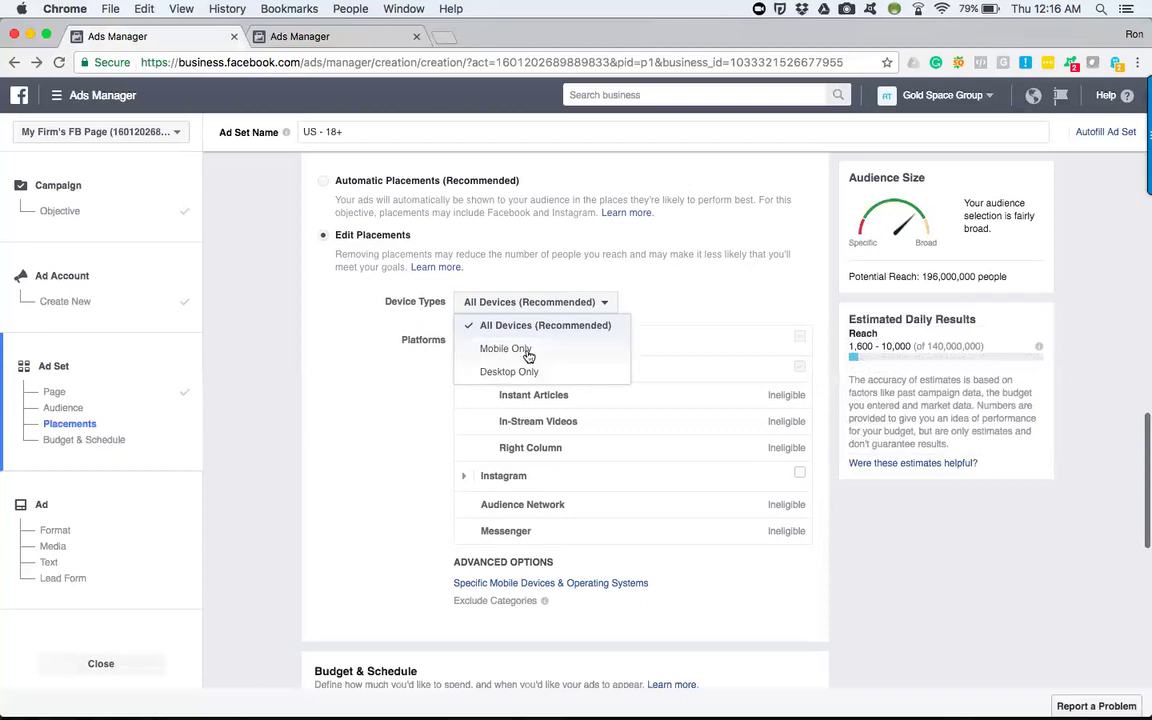
left_click(488, 350)
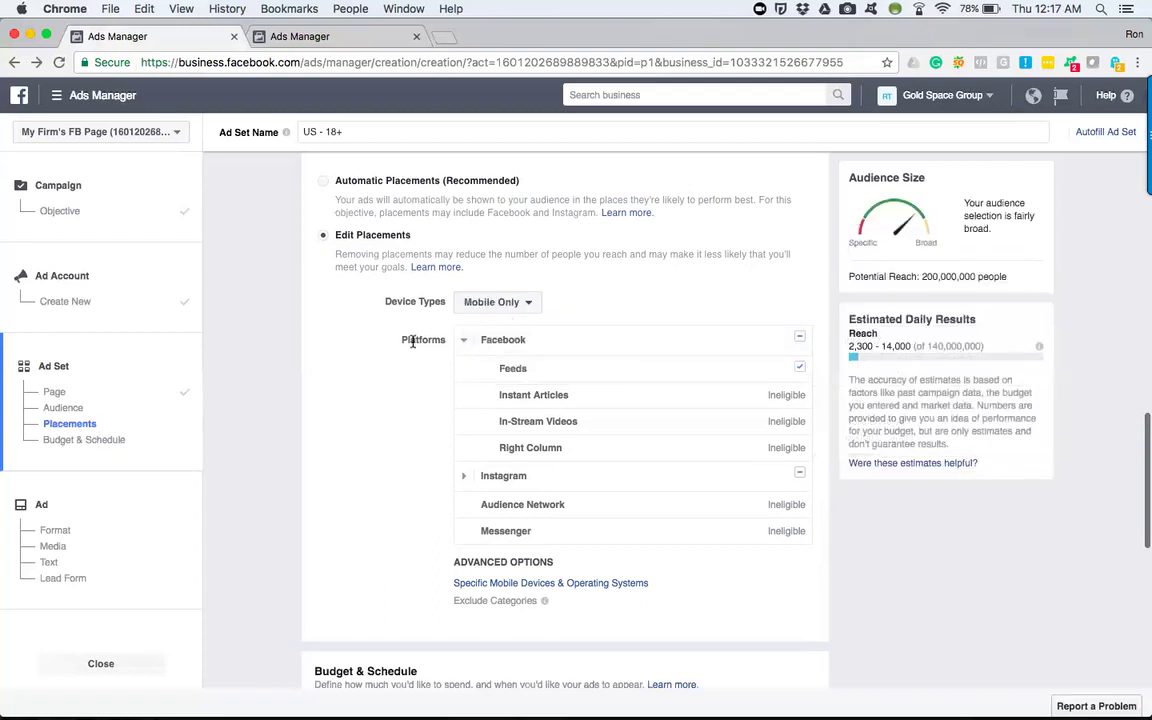
left_click(522, 302)
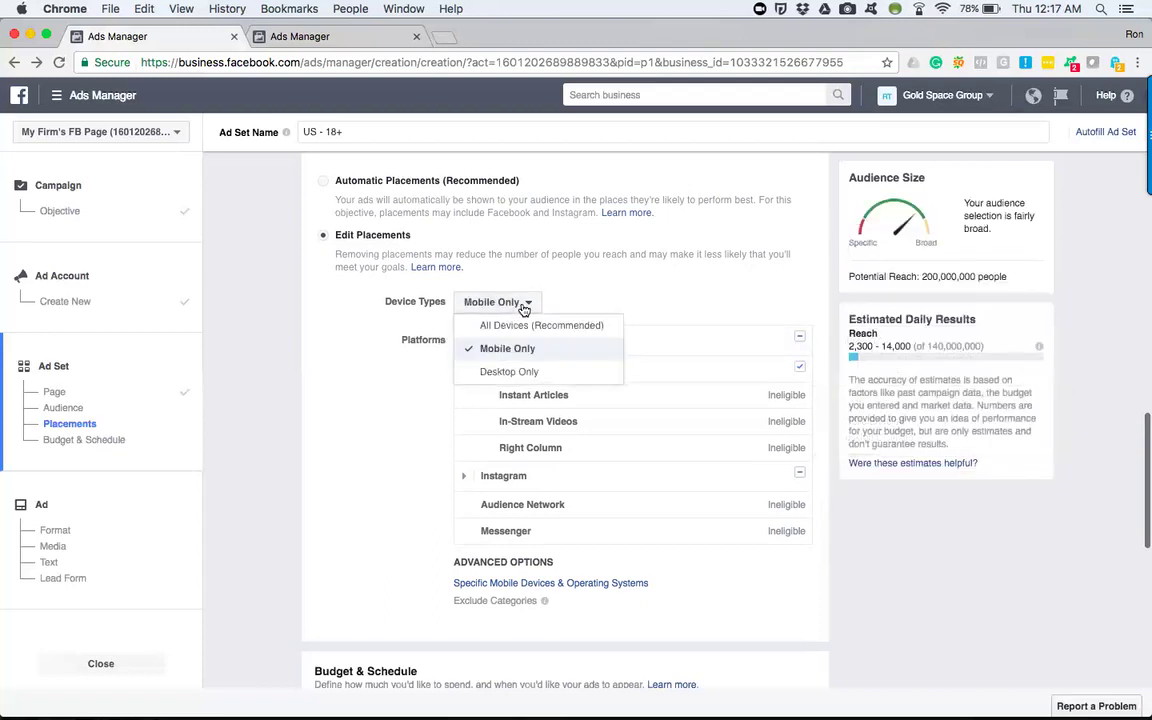
left_click(492, 370)
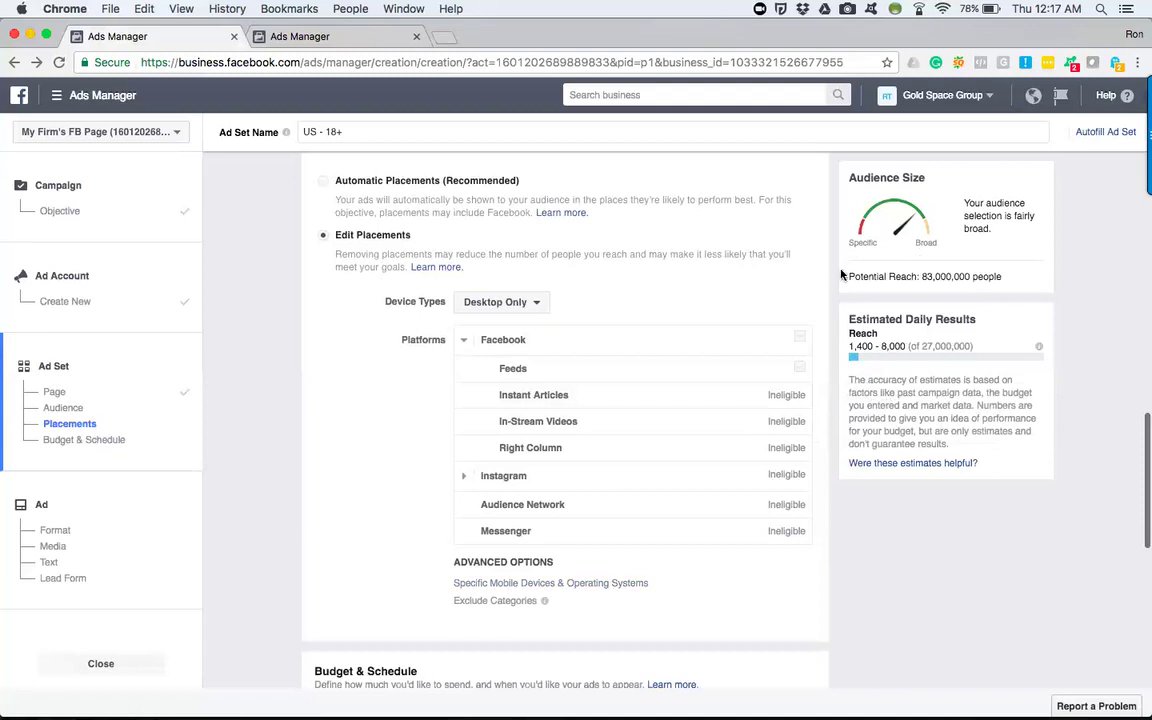
scroll(837, 273, "up", 1)
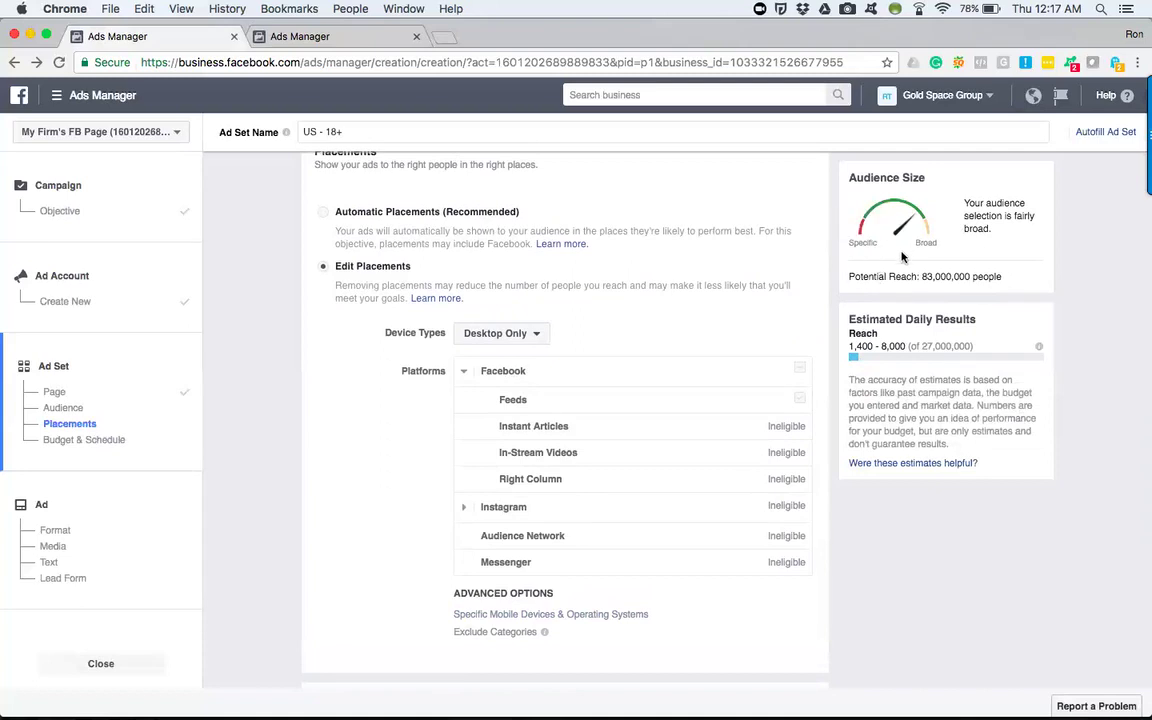
scroll(828, 252, "up", 5)
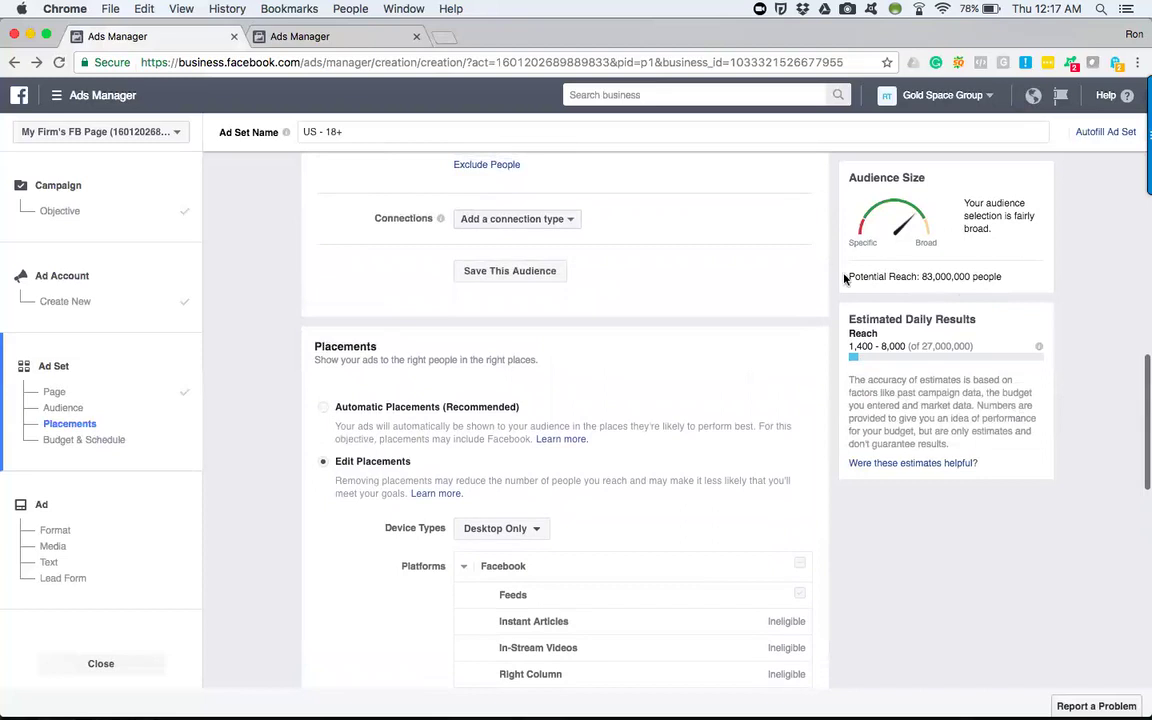
scroll(815, 270, "up", 4)
scroll(815, 270, "up", 6)
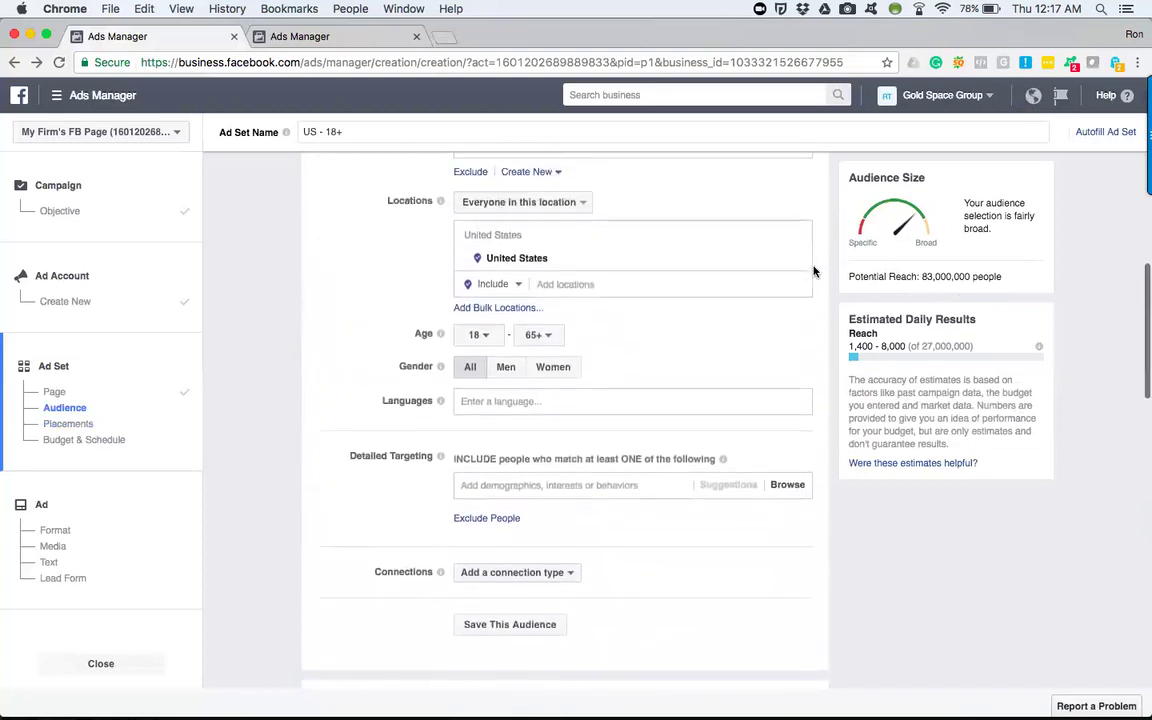
scroll(406, 344, "down", 14)
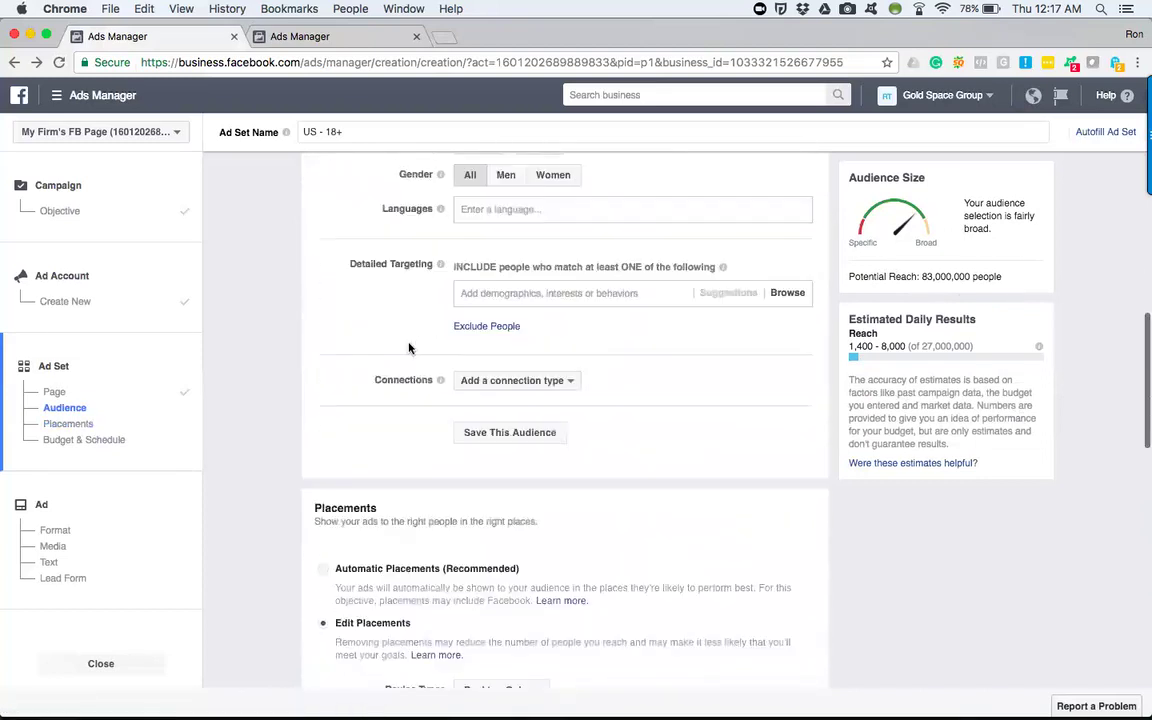
scroll(406, 344, "down", 3)
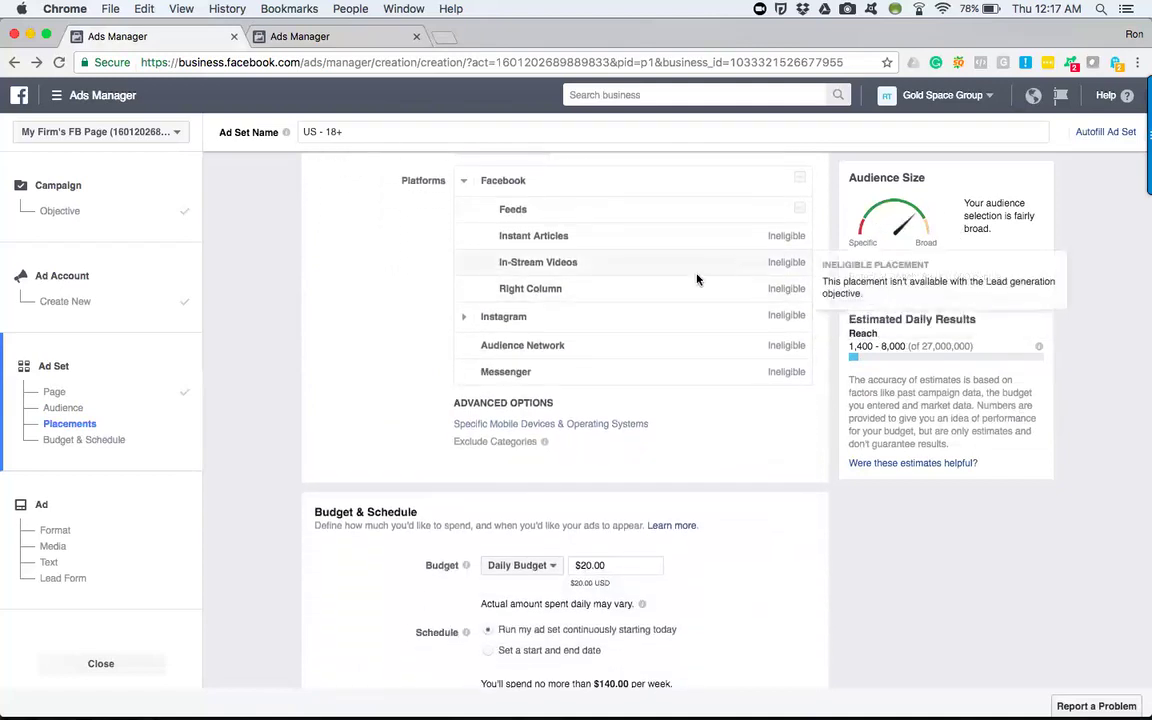
scroll(697, 278, "up", 3)
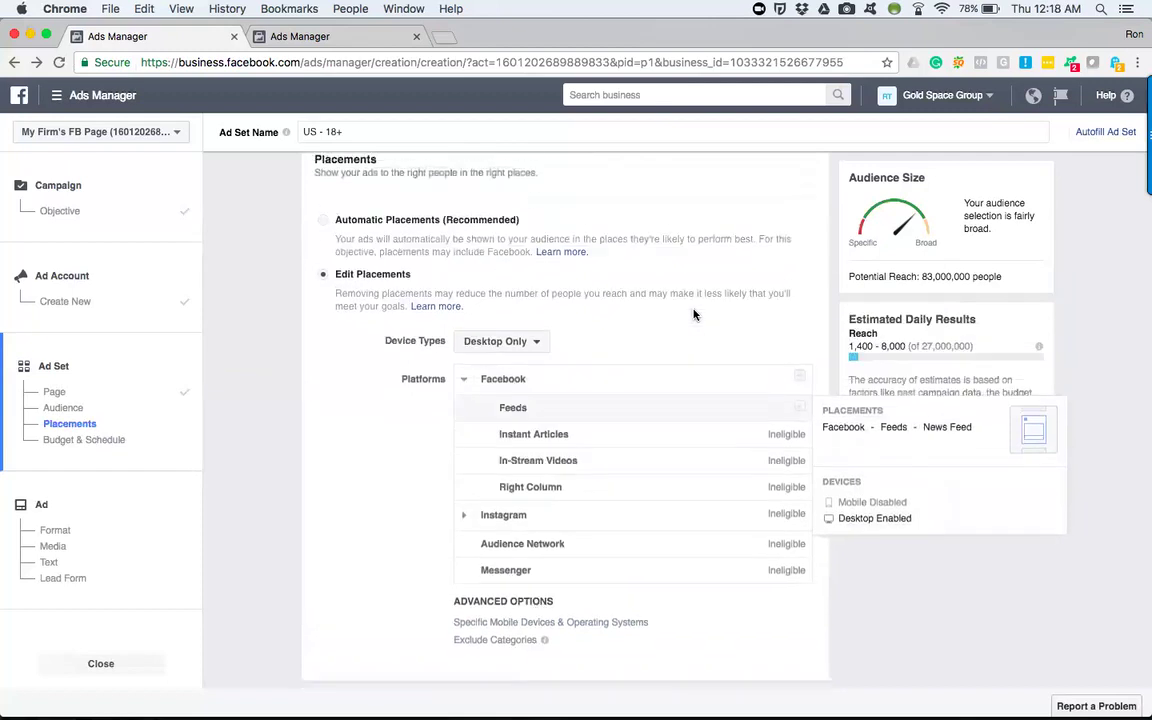
scroll(591, 303, "up", 3)
scroll(670, 310, "up", 2)
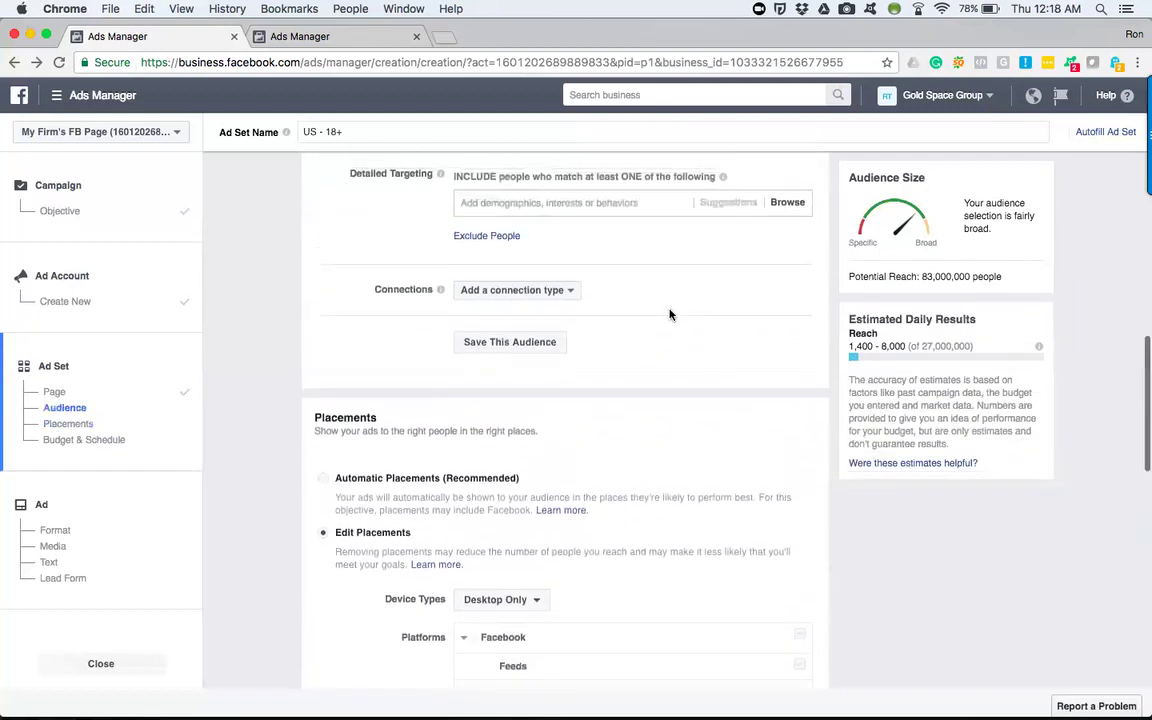
scroll(597, 310, "up", 1)
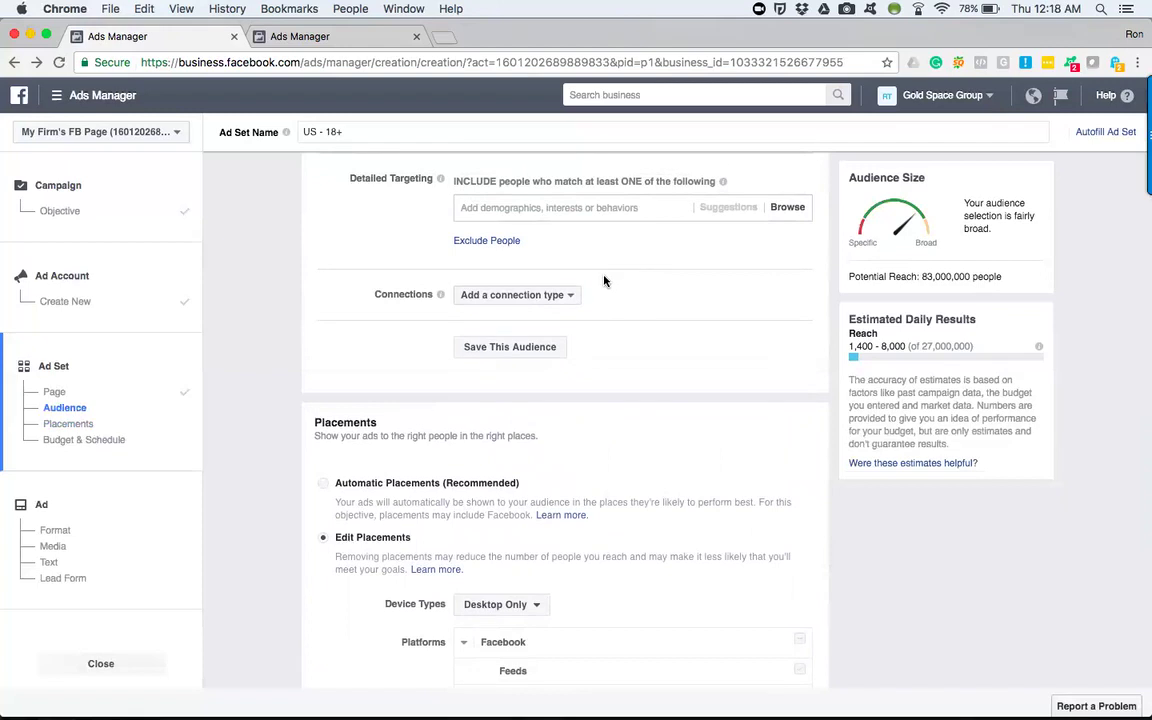
scroll(606, 281, "up", 2)
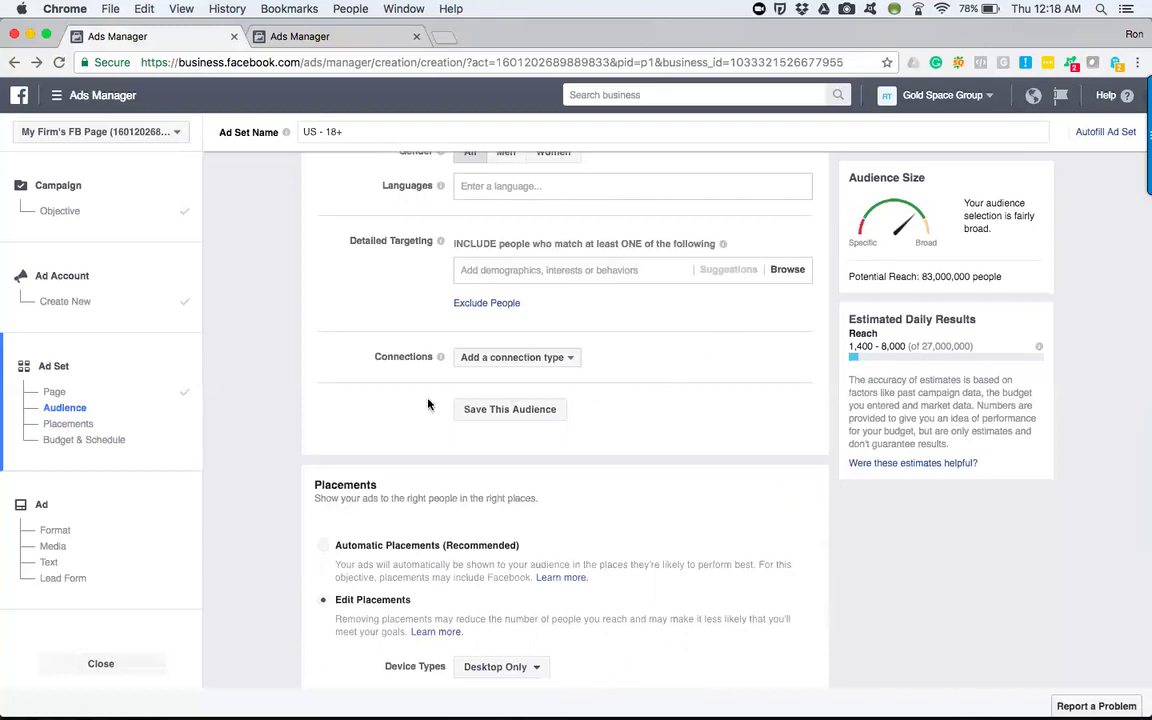
scroll(426, 433, "down", 5)
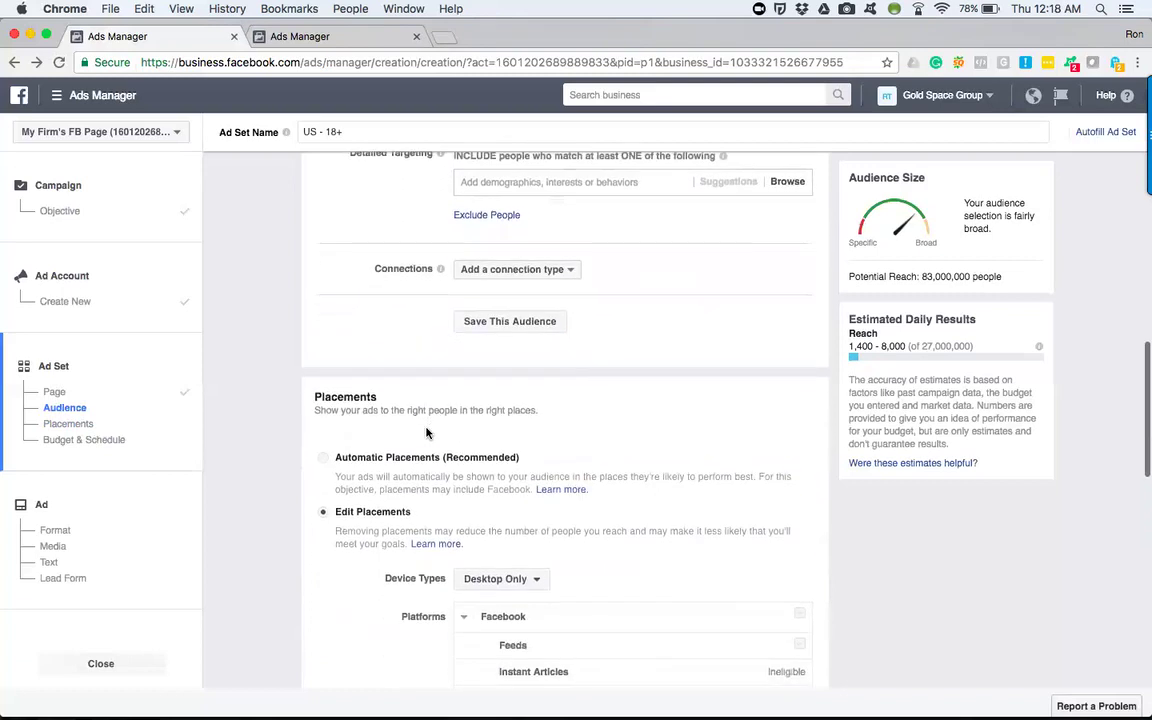
scroll(610, 440, "down", 3)
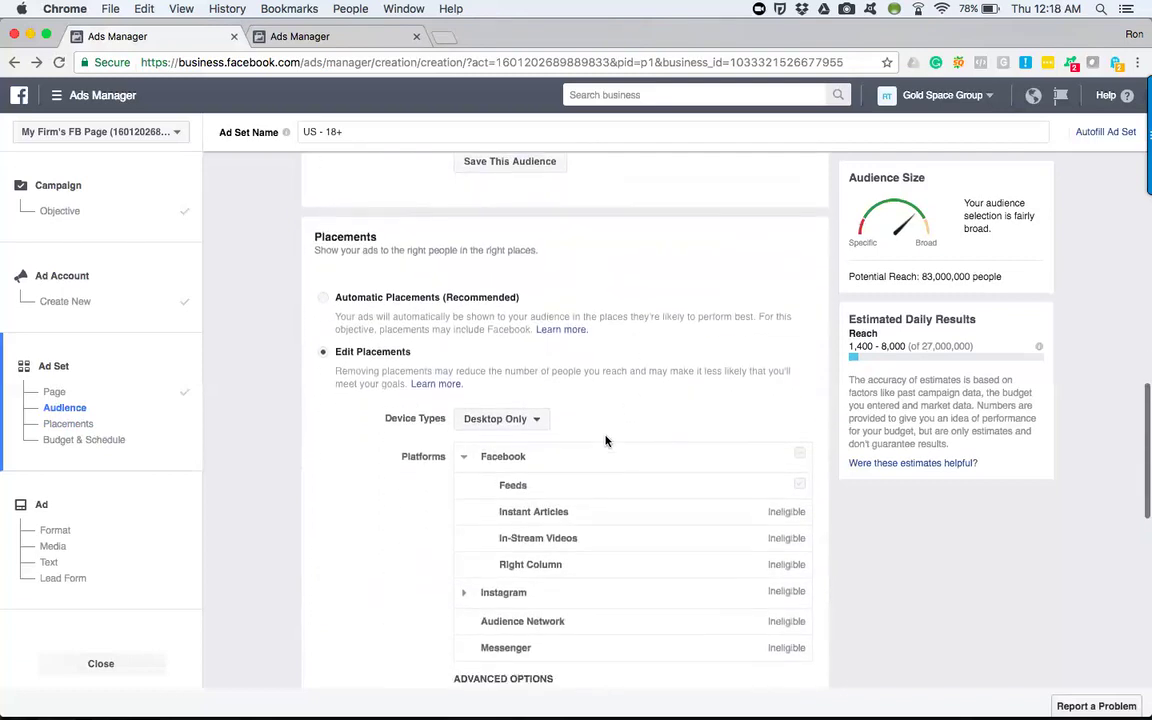
scroll(605, 440, "down", 2)
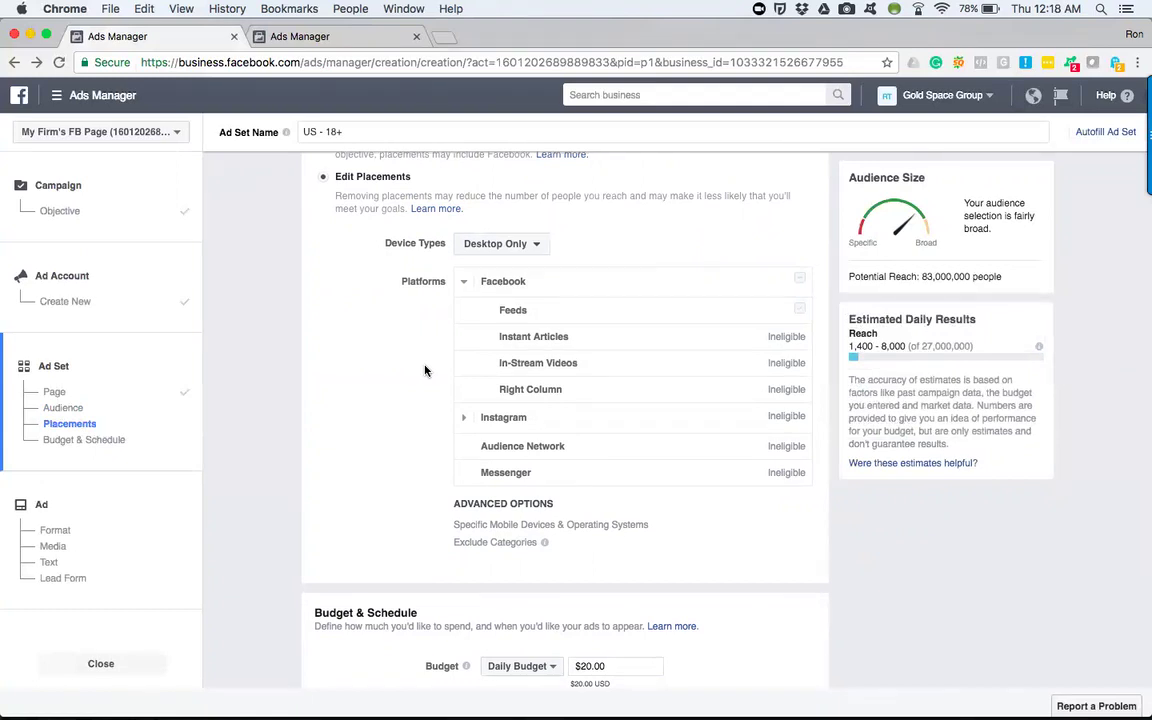
Set Device Types back to All Devices (Recommended)
left_click(478, 243)
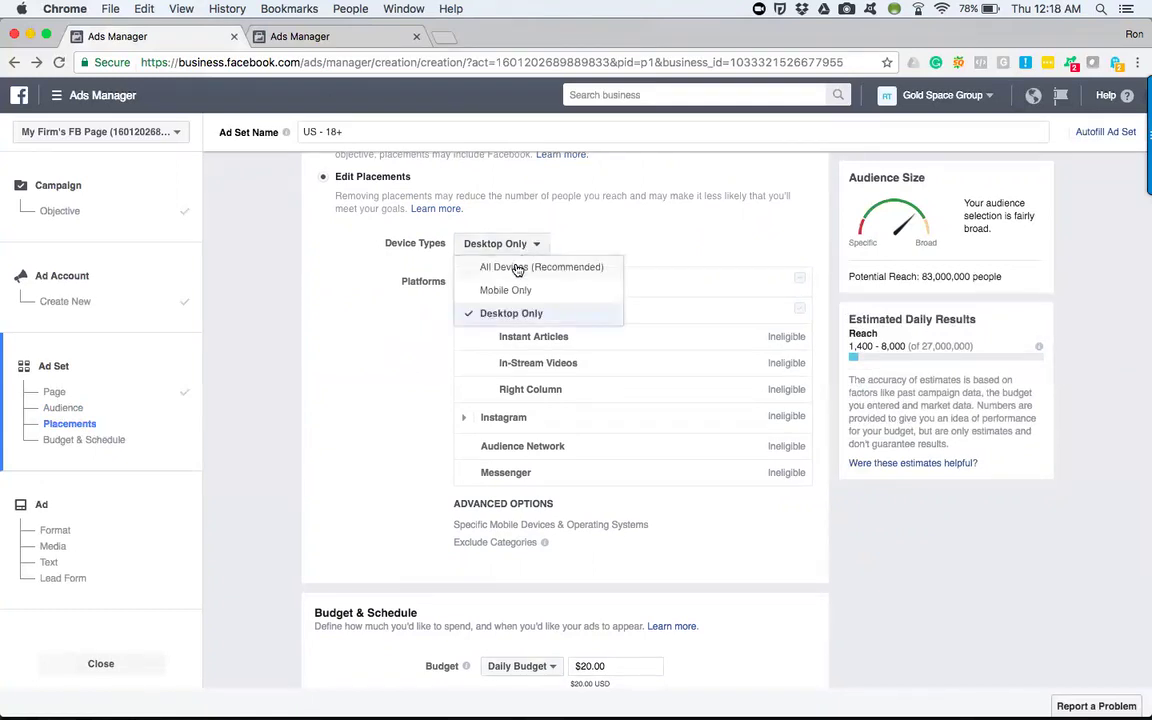
left_click(520, 267)
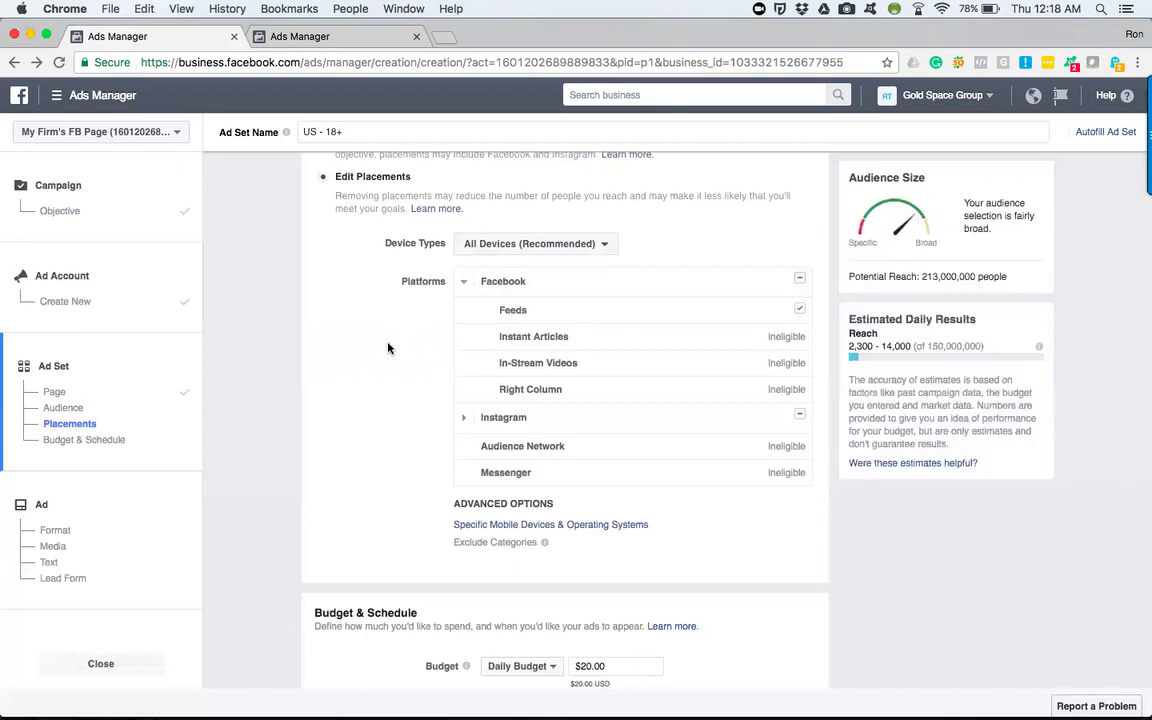
scroll(388, 347, "up", 1)
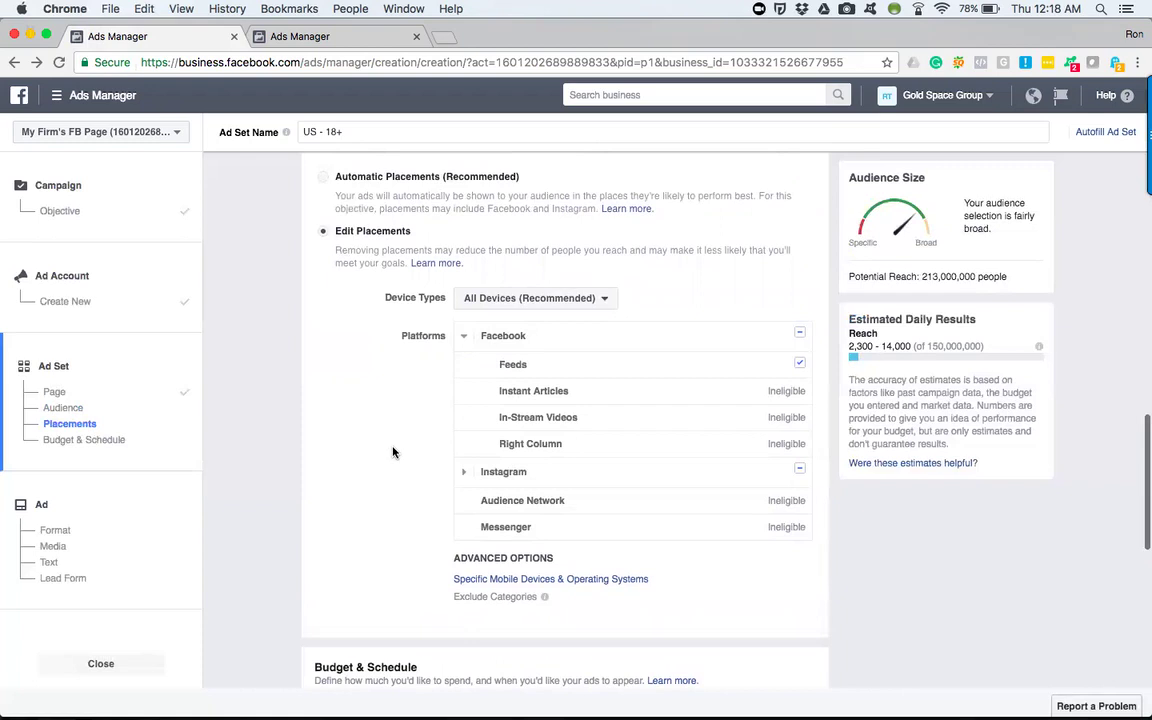
Reveal Specific Mobile Devices & Operating Systems and tick Only when connected to Wi-Fi
left_click(490, 578)
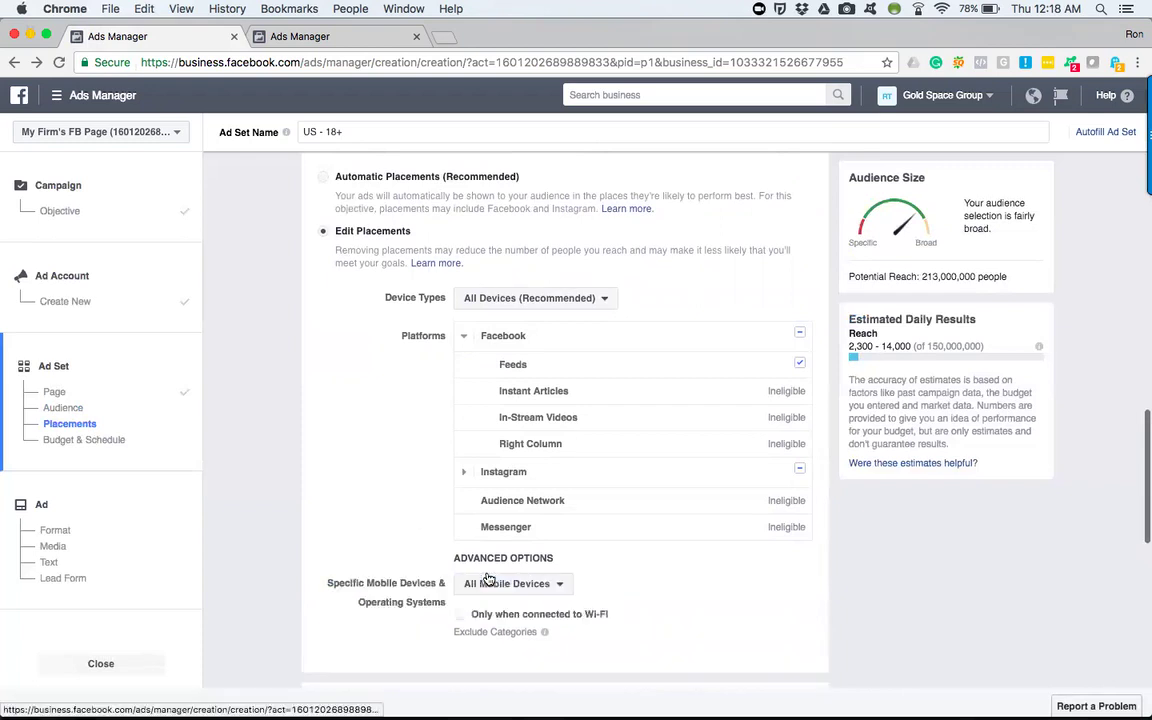
scroll(421, 545, "down", 1)
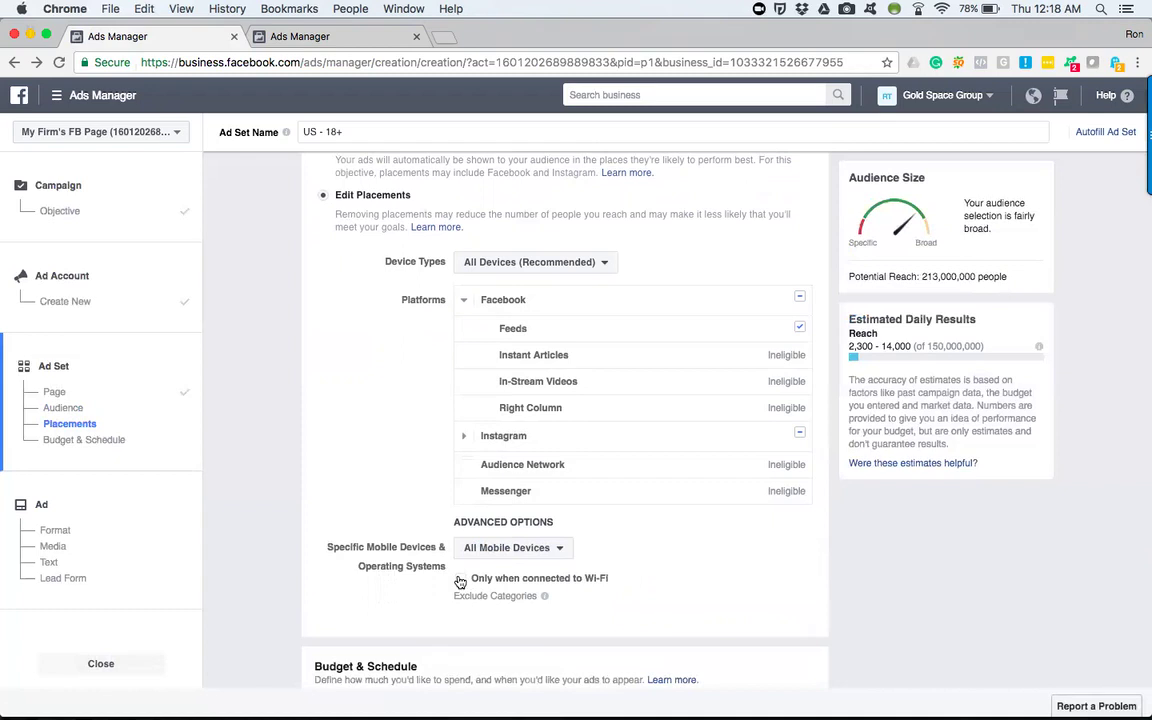
left_click(460, 579)
Untick Only when connected to Wi-Fi and review All Mobile Devices options without changing them
left_click(461, 579)
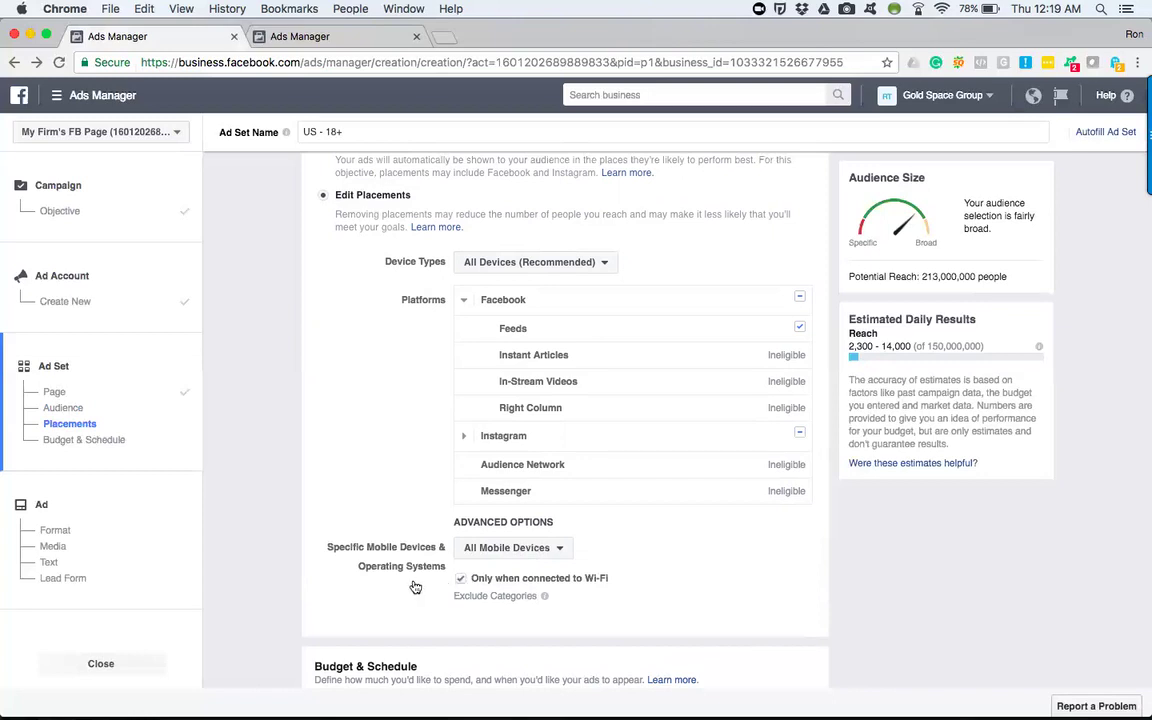
left_click(557, 550)
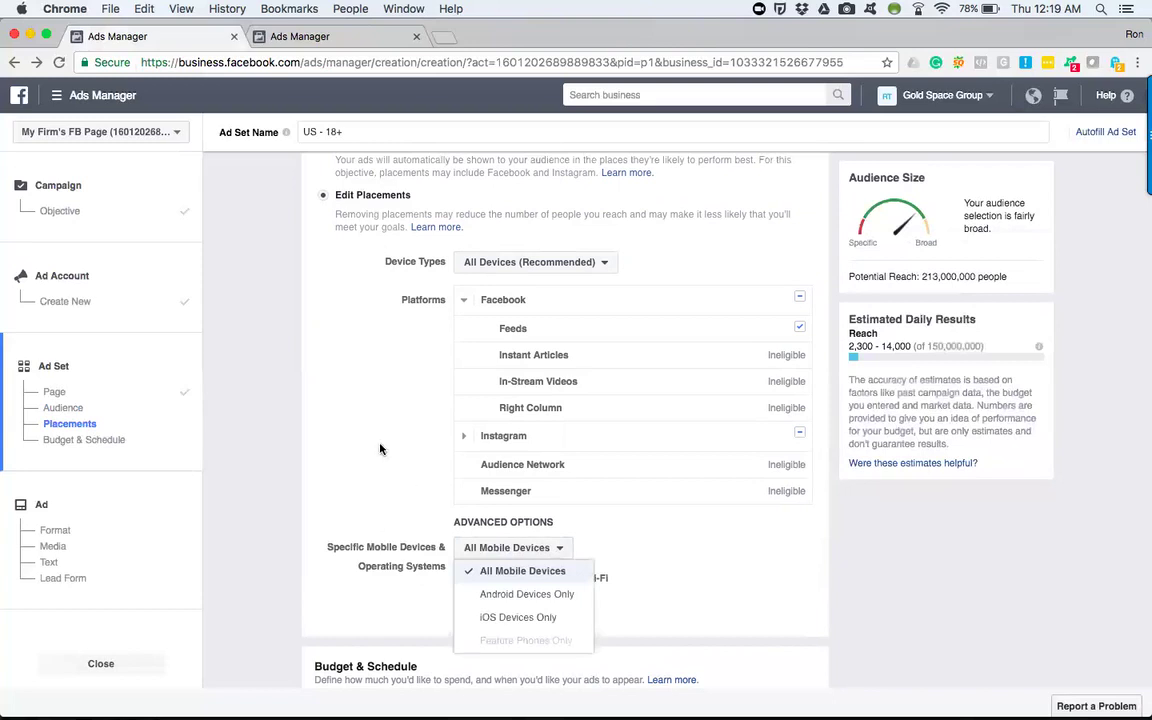
scroll(395, 469, "down", 1)
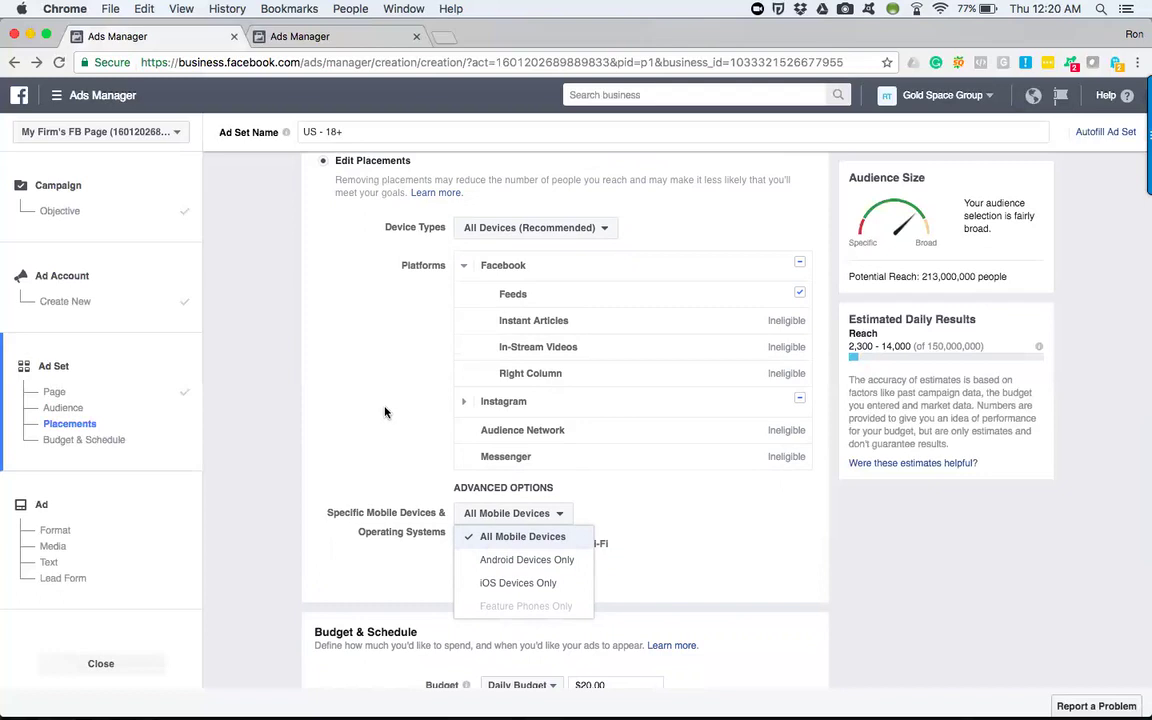
left_click(388, 444)
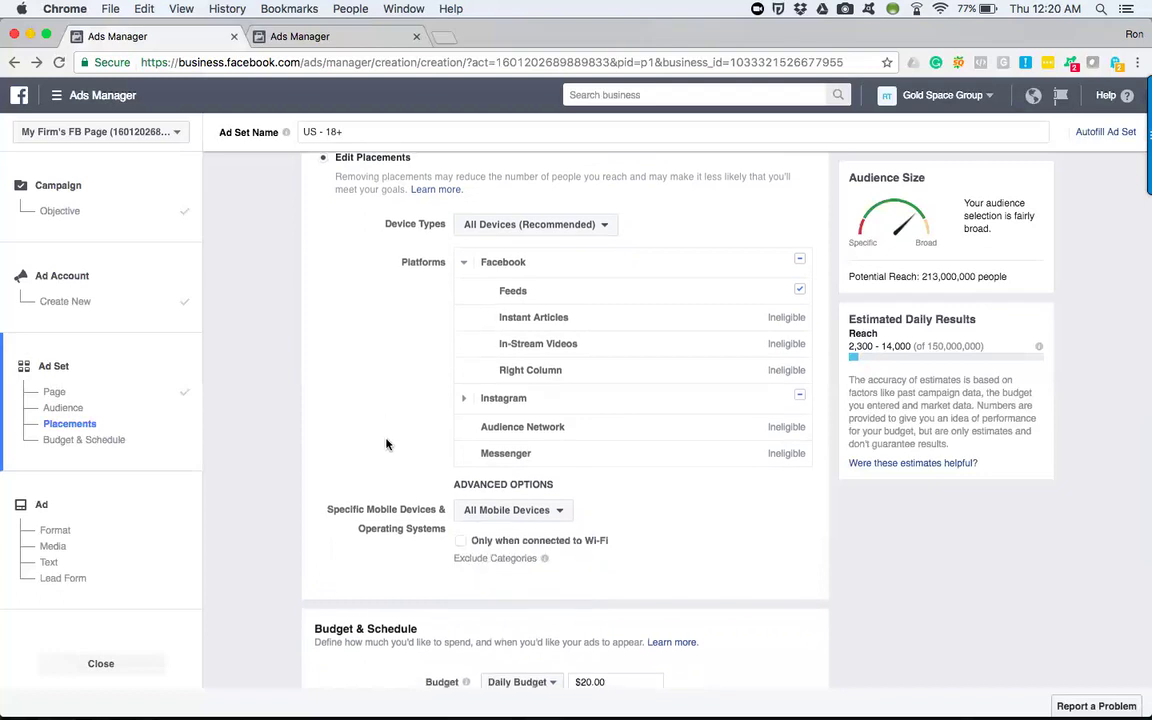
scroll(388, 444, "down", 1)
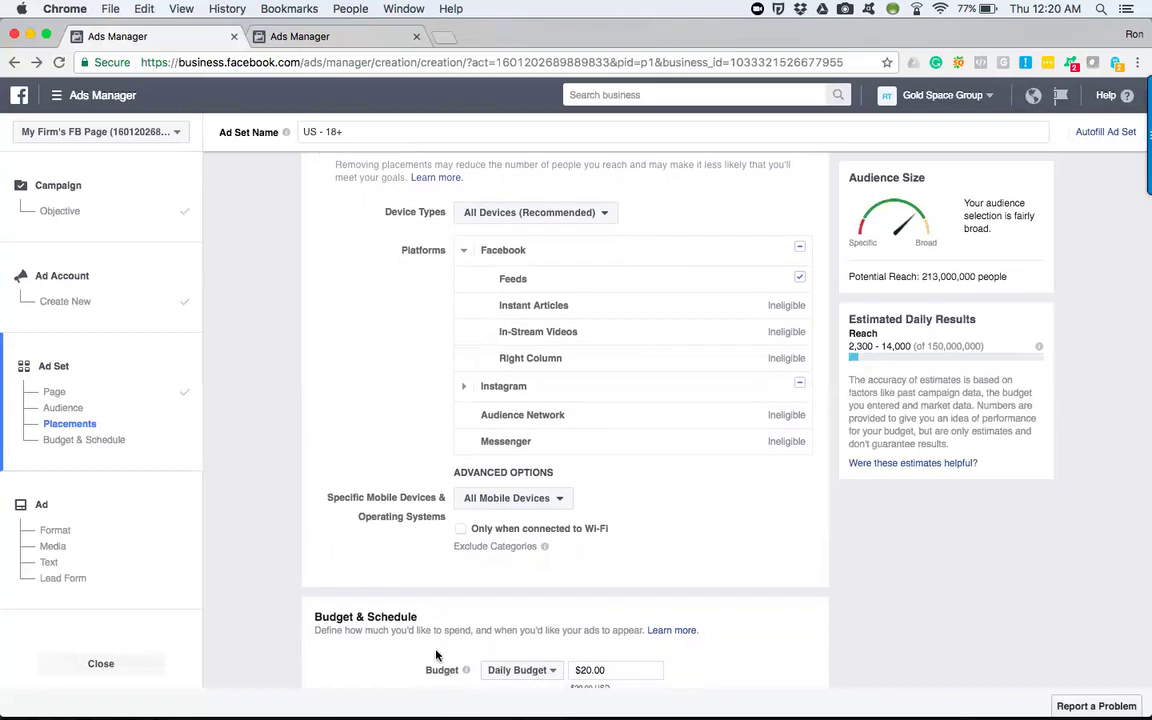